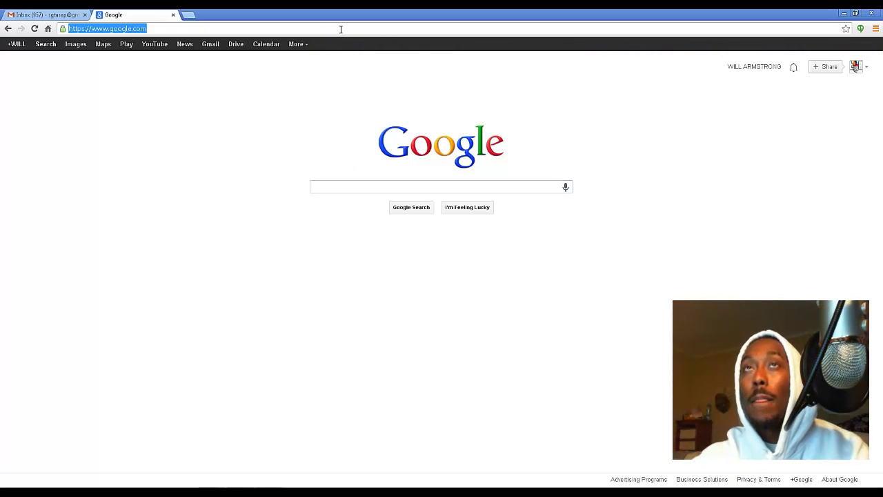
Load the vst4free.com site from the address bar suggestion.
type("vst")
left_click(113, 28)
left_click_drag(112, 28, 62, 28)
key("Return")
Open a plugin category in the sidebar and scroll through its free instrument listings.
left_click(277, 171)
scroll(483, 298, "down", 1)
scroll(483, 298, "down", 3)
scroll(452, 302, "down", 1)
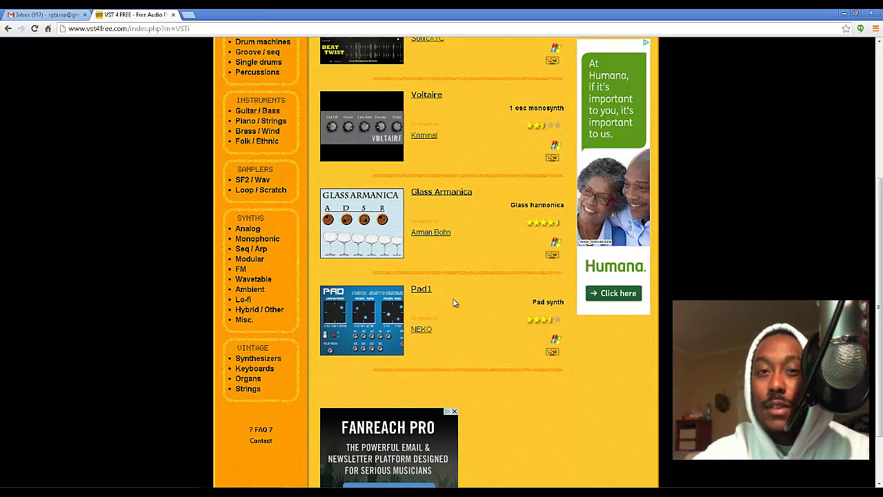
scroll(435, 228, "up", 2)
scroll(424, 235, "down", 1)
scroll(407, 235, "up", 3)
Go to the Effects list, open the Modern Splitter page, and download ModernSplitter.zip.
left_click(259, 174)
scroll(425, 282, "down", 1)
left_click(456, 427)
left_click(400, 121)
Open ModernSplitter.zip in 7-Zip and start a Copy To of ModernSplitter.dll.
left_click(75, 479)
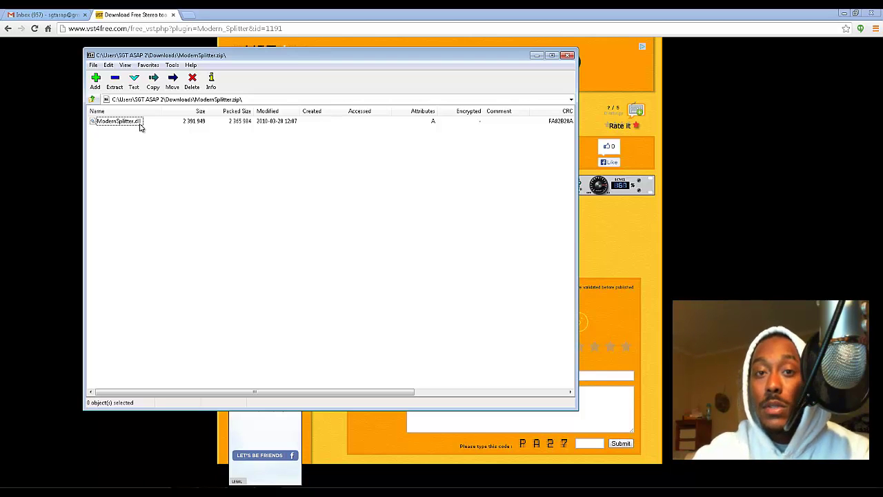
right_click(136, 123)
left_click(170, 186)
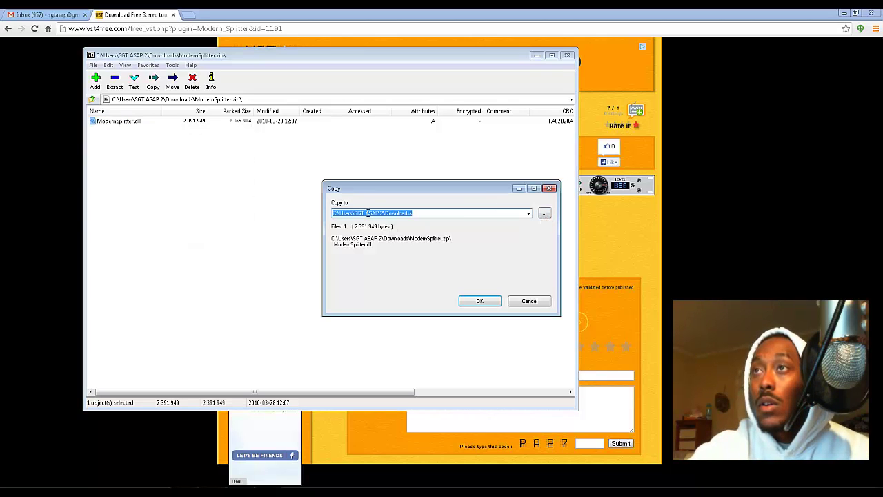
left_click(545, 216)
Browse to C: > Program Files (x86) > Image-Line > FL Studio 11 > Plugins as the destination.
left_click(383, 238)
left_click(384, 249)
left_click(387, 257)
left_click(390, 269)
scroll(390, 270, "down", 8)
left_click(395, 267)
left_click(400, 269)
left_click(404, 268)
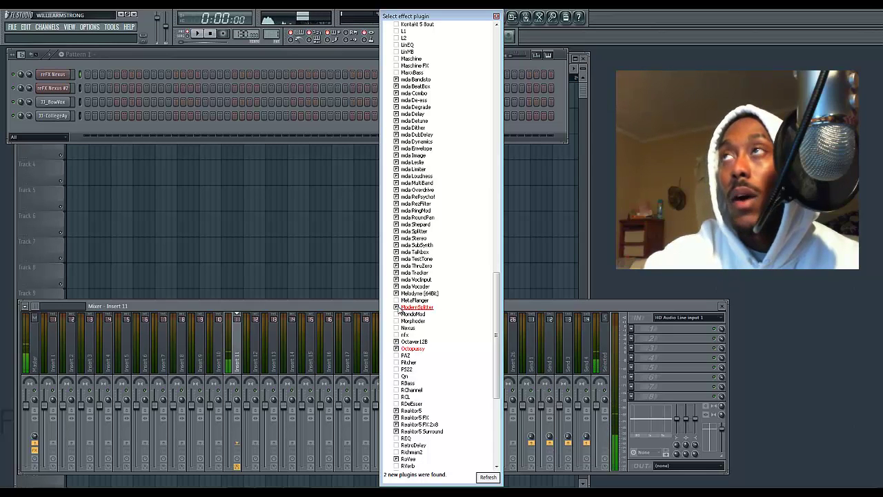
Load ModernSplitter into Insert 11's first FX slot and switch its solo from left to right.
left_click(496, 16)
left_click(630, 329)
mouse_move(632, 334)
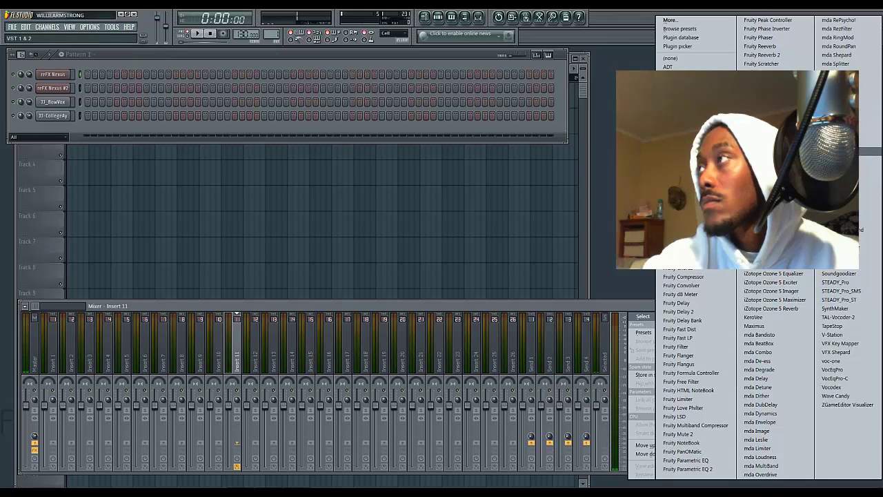
left_click(871, 166)
left_click(142, 138)
left_click(141, 137)
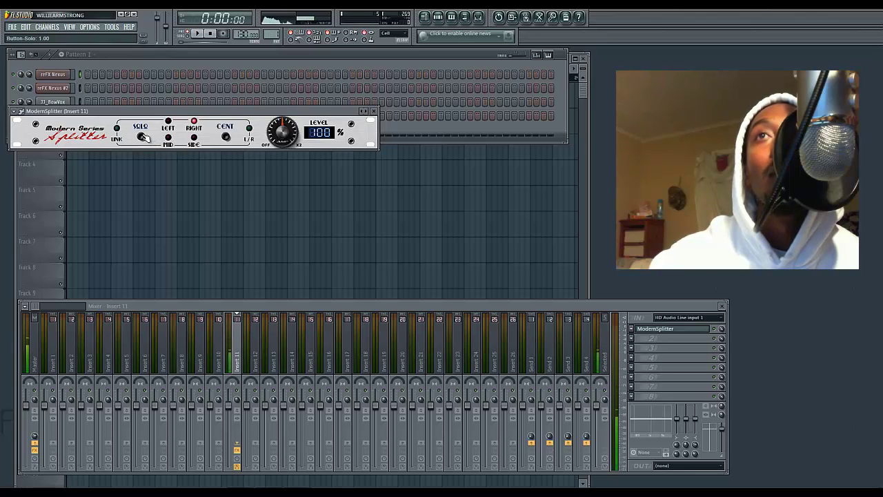
Set ModernSplitter's solo to MID and adjust its level to 139%, then down to 79%.
left_click(142, 136)
left_click_drag(274, 135, 290, 45)
left_click_drag(294, 196, 295, 278)
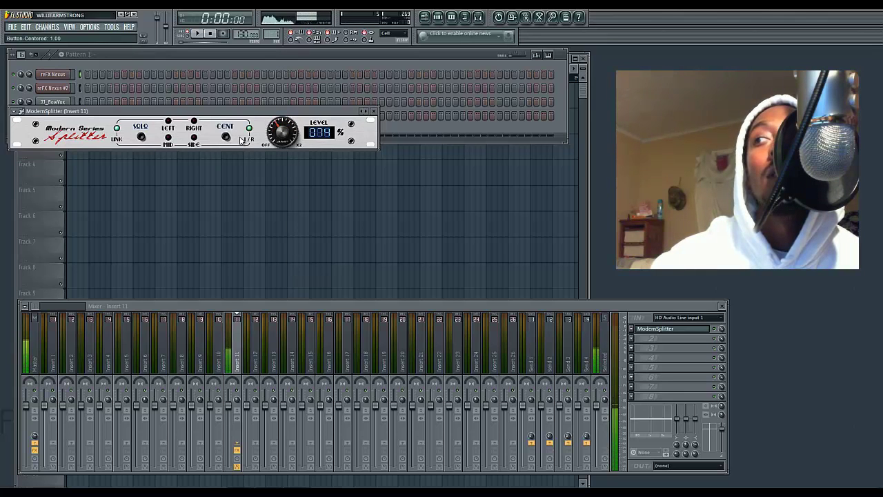